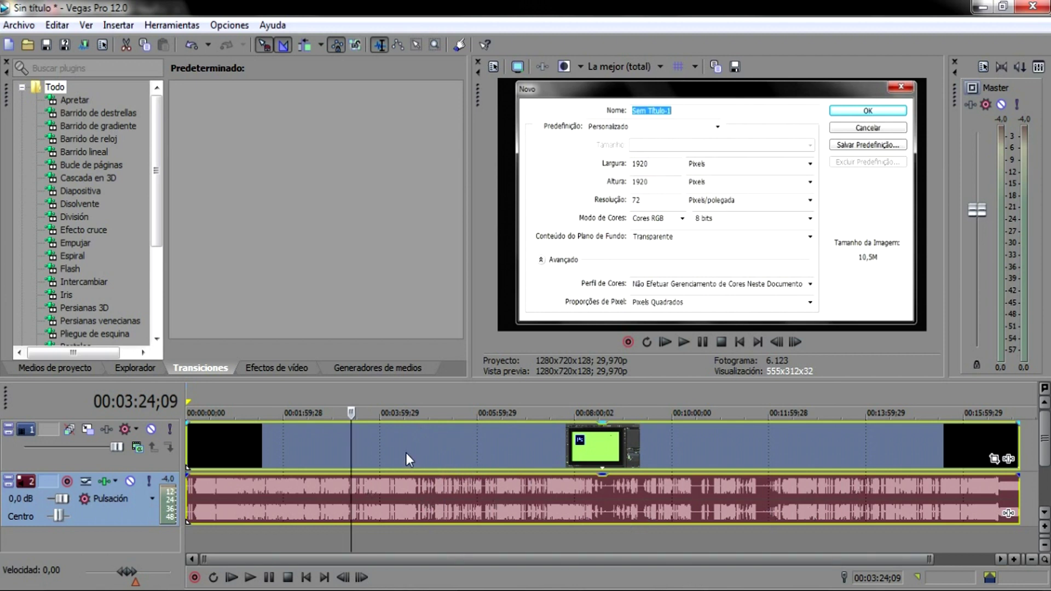
- Slide the audio event on track 2 back so it starts at 00:00:00;00 with the video
left_click(446, 450)
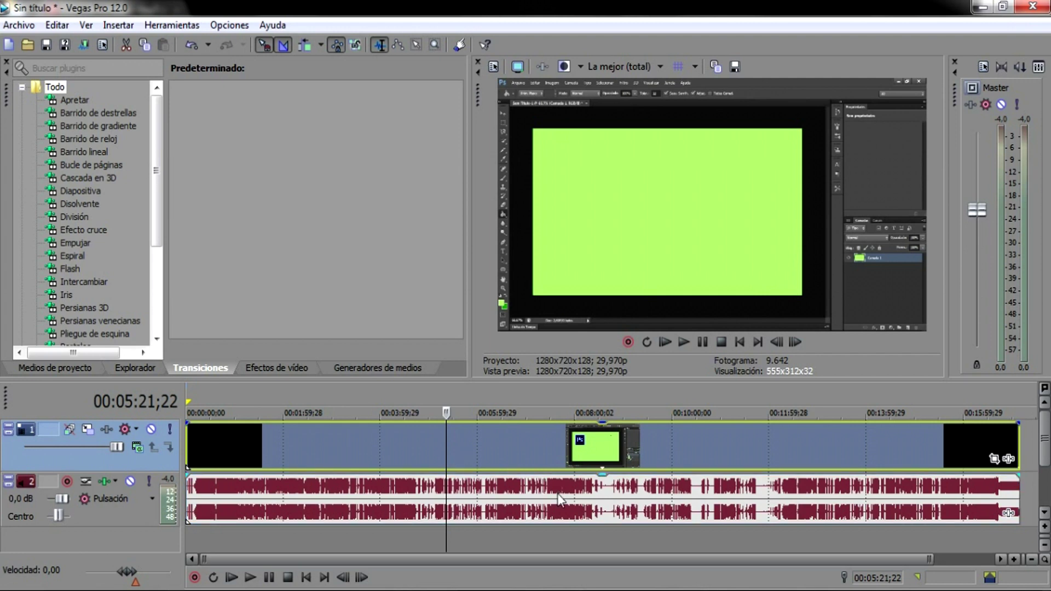
left_click_drag(537, 501, 724, 500)
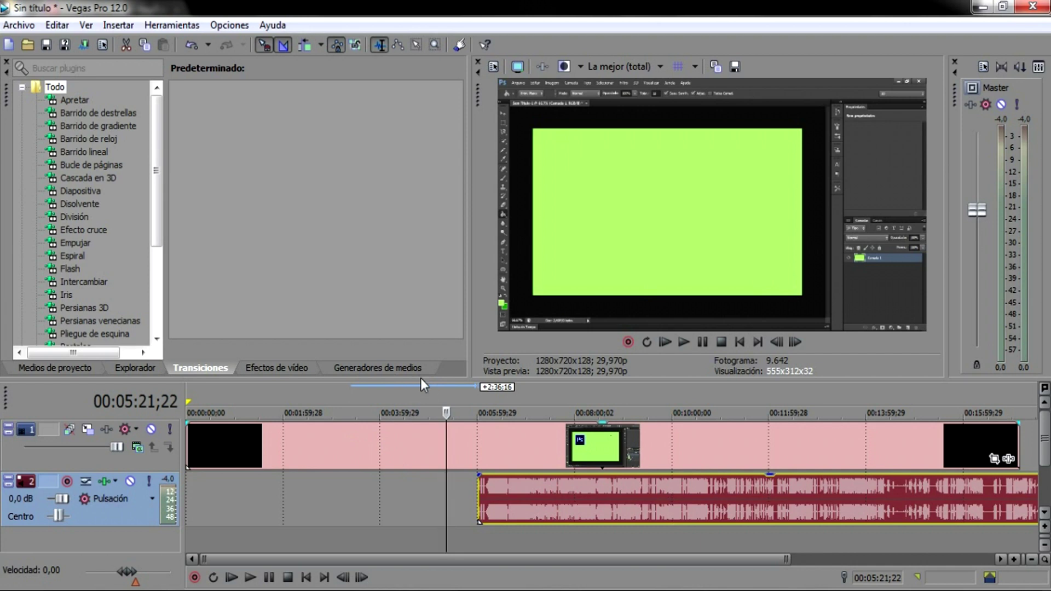
left_click_drag(420, 378, 429, 319)
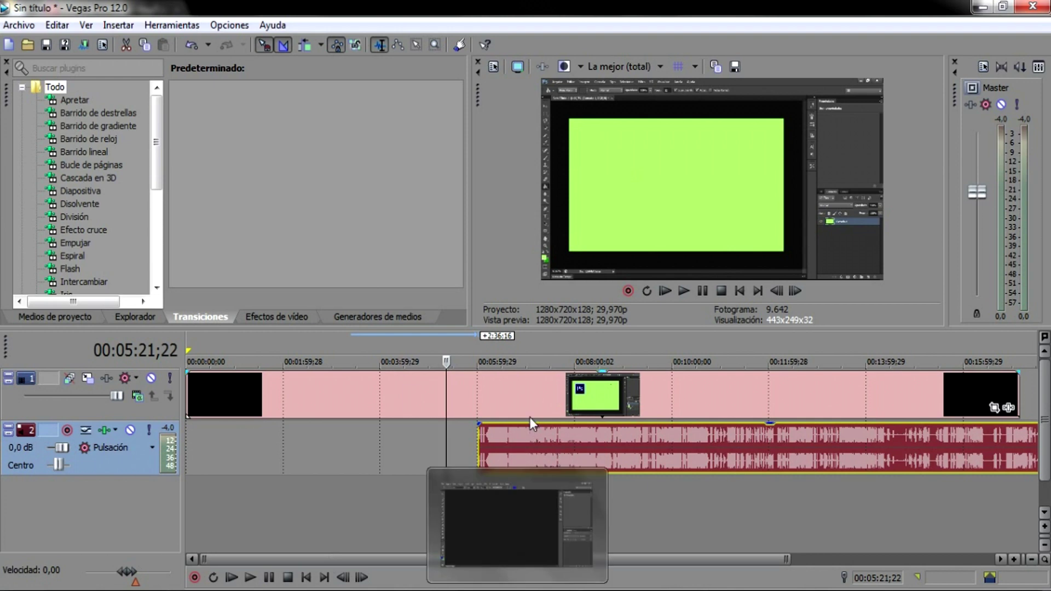
left_click(506, 394)
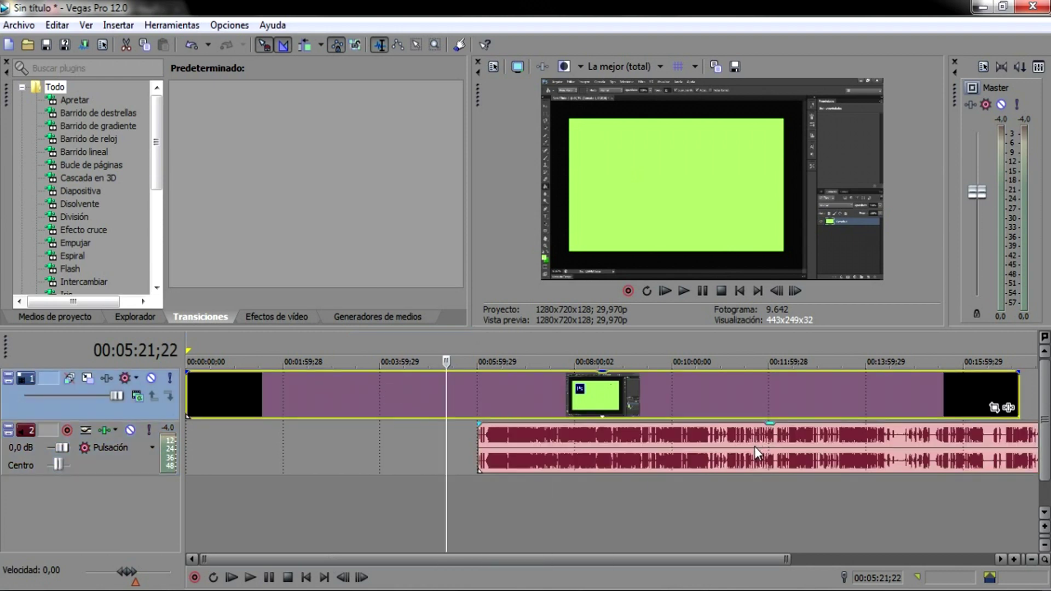
left_click_drag(754, 446, 519, 429)
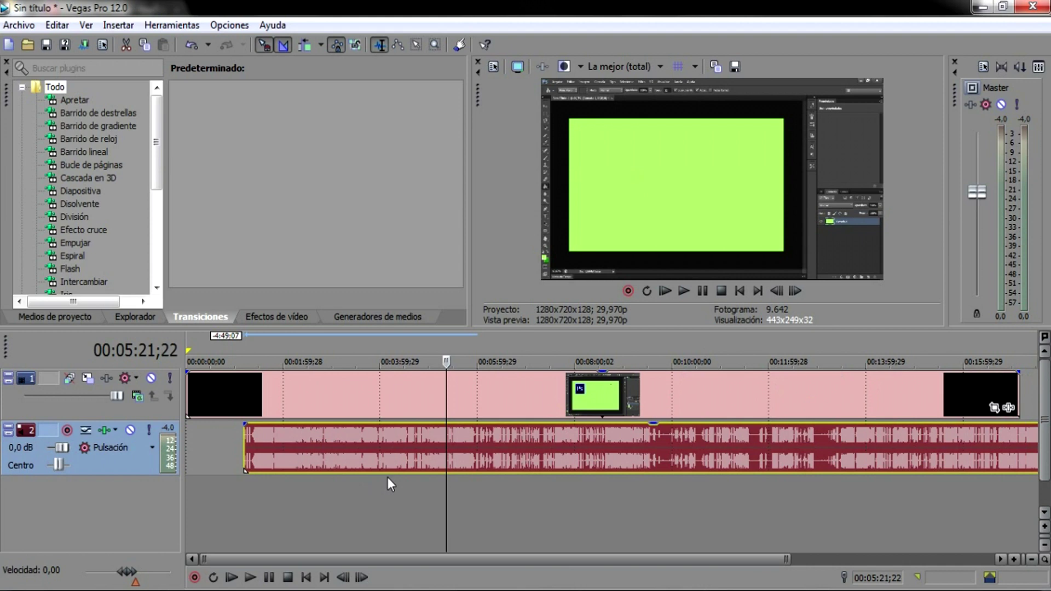
left_click_drag(413, 453, 345, 441)
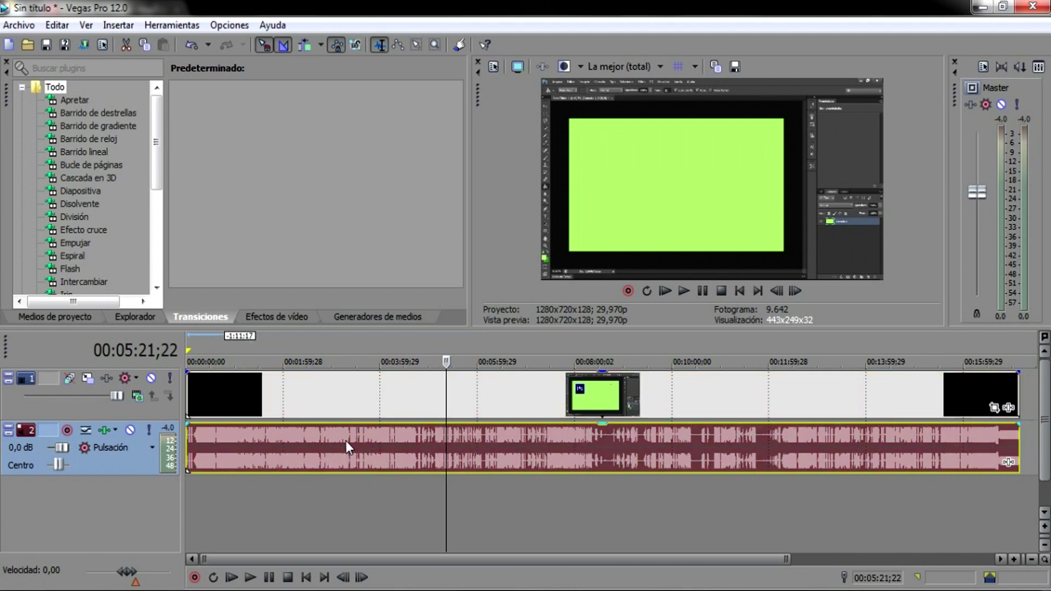
- Enlarge the Video Preview, then nudge the audio event about 45 frames later to match the picture
left_click(276, 338)
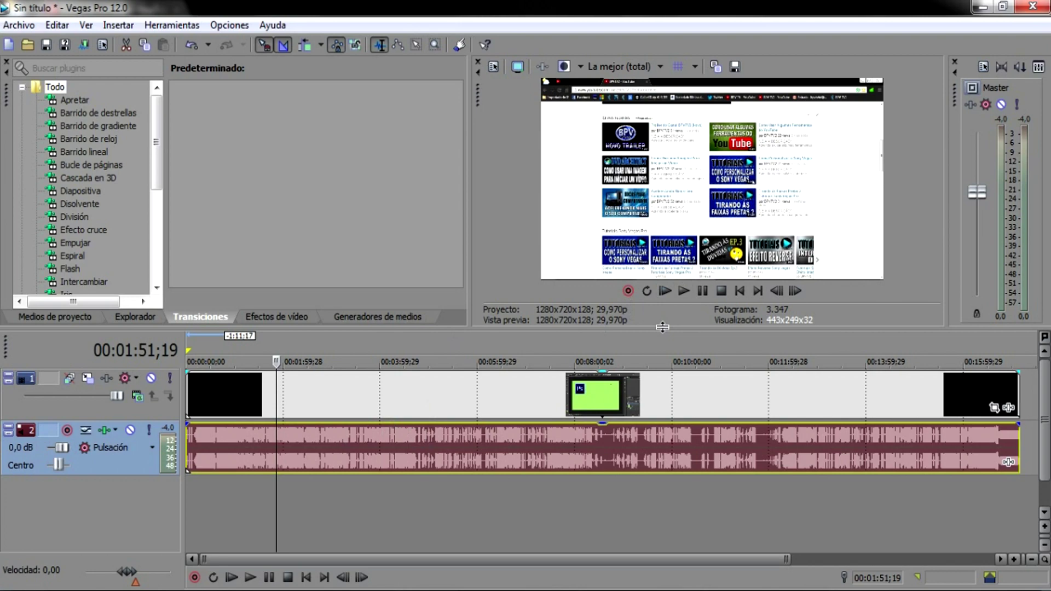
left_click_drag(664, 329, 664, 408)
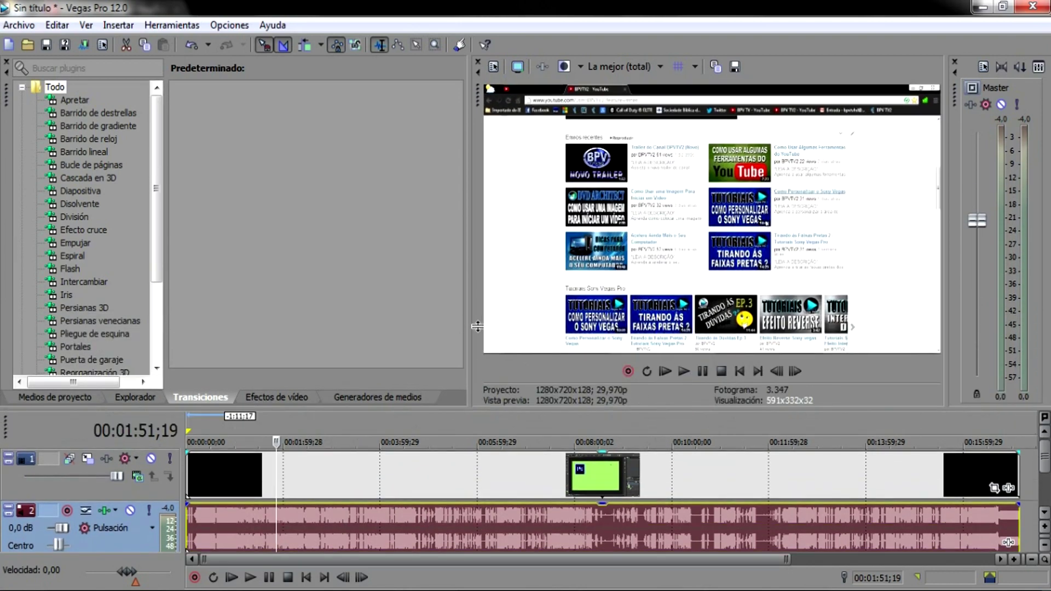
left_click_drag(471, 328, 416, 328)
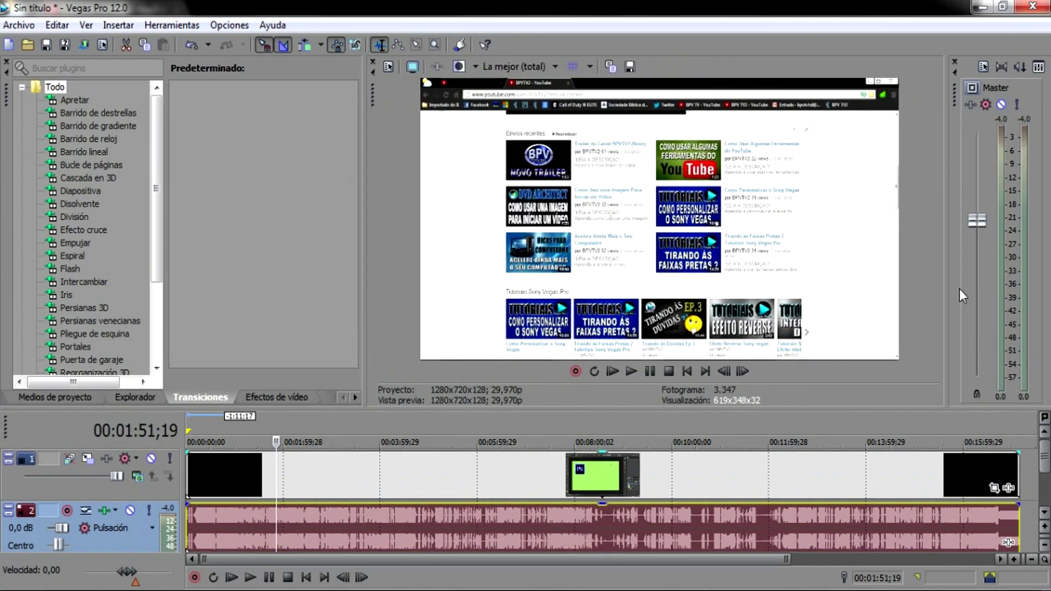
left_click_drag(945, 289, 907, 288)
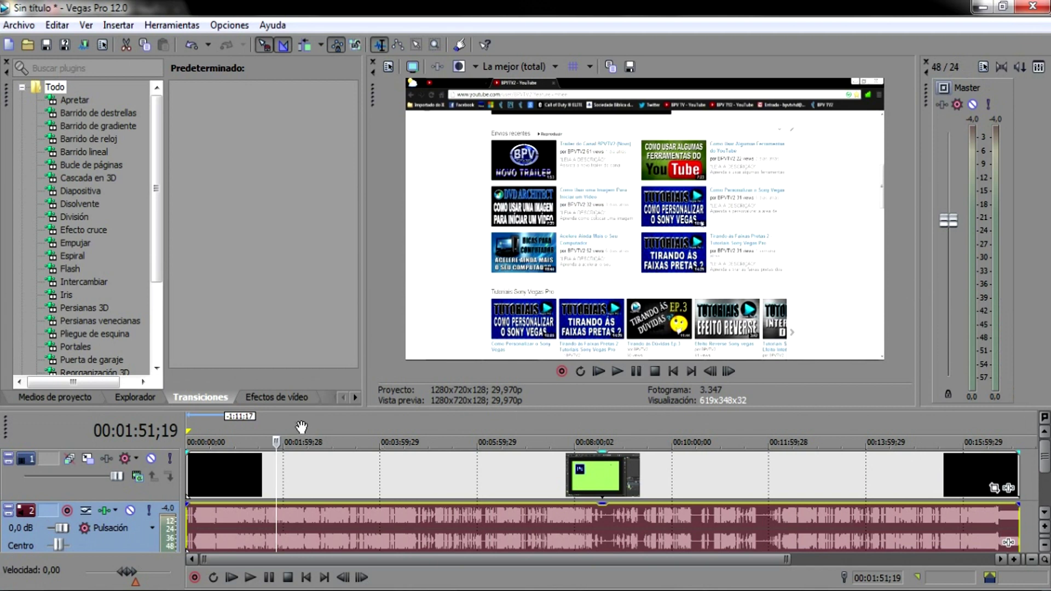
left_click_drag(278, 441, 279, 440)
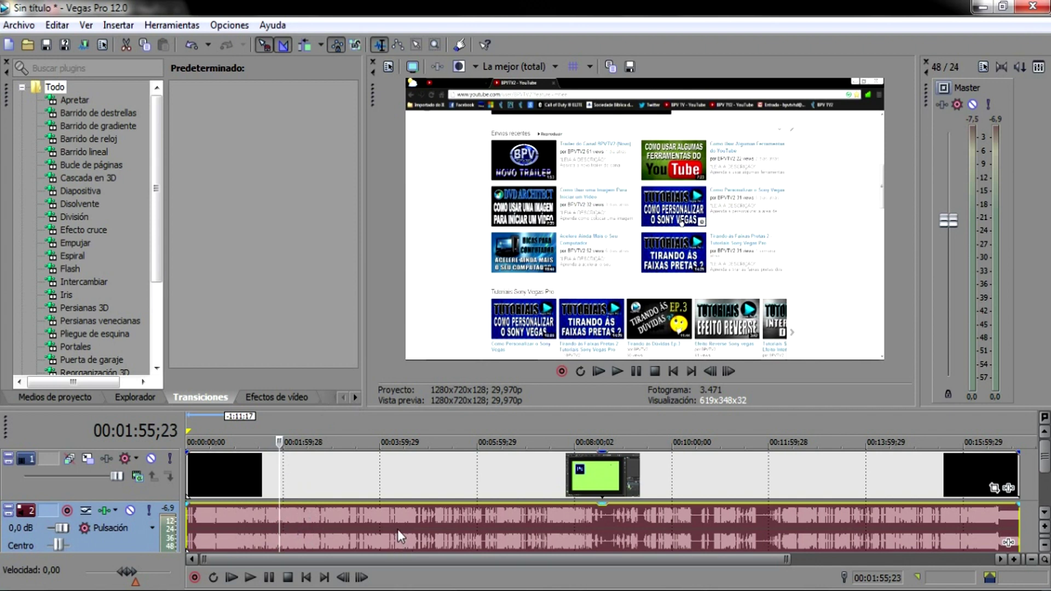
left_click_drag(405, 523, 527, 533)
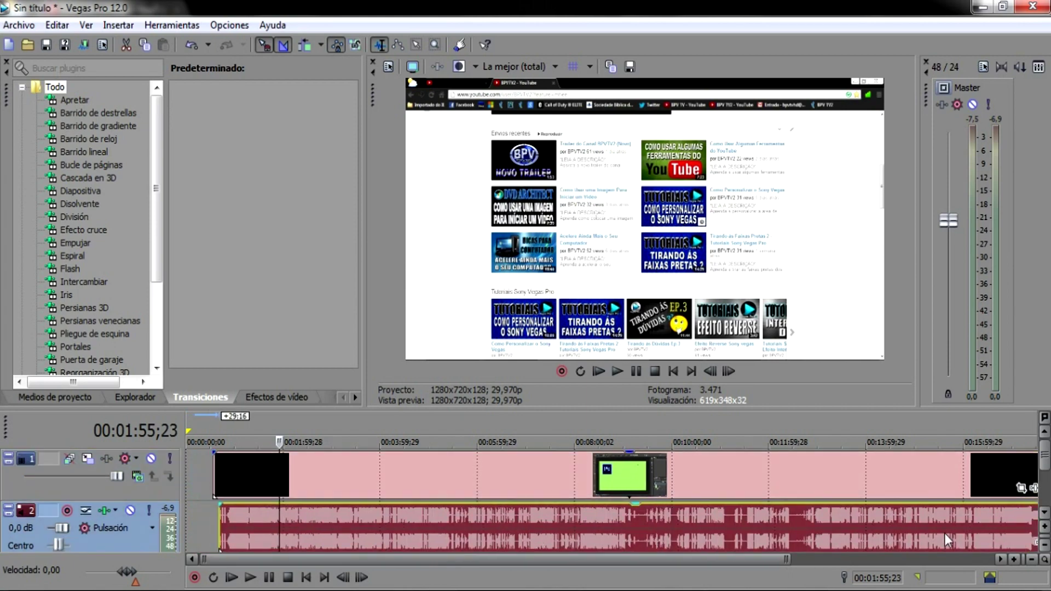
- Zoom the timeline out and extend the audio event's end rightward and its start leftward
left_click_drag(835, 408, 823, 309)
left_click(1033, 564)
left_click(1033, 564)
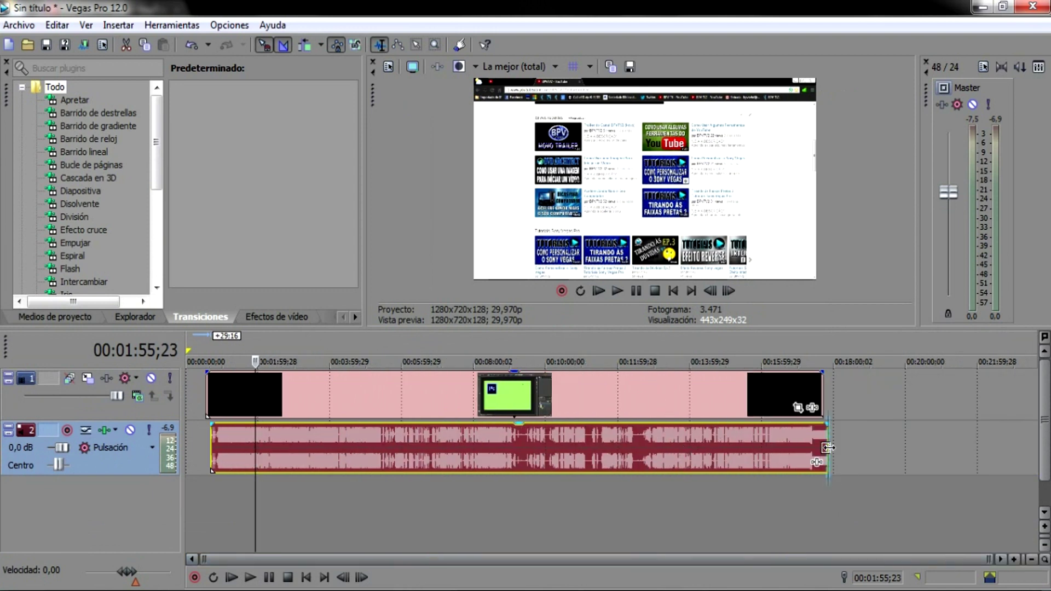
left_click_drag(828, 447, 877, 450)
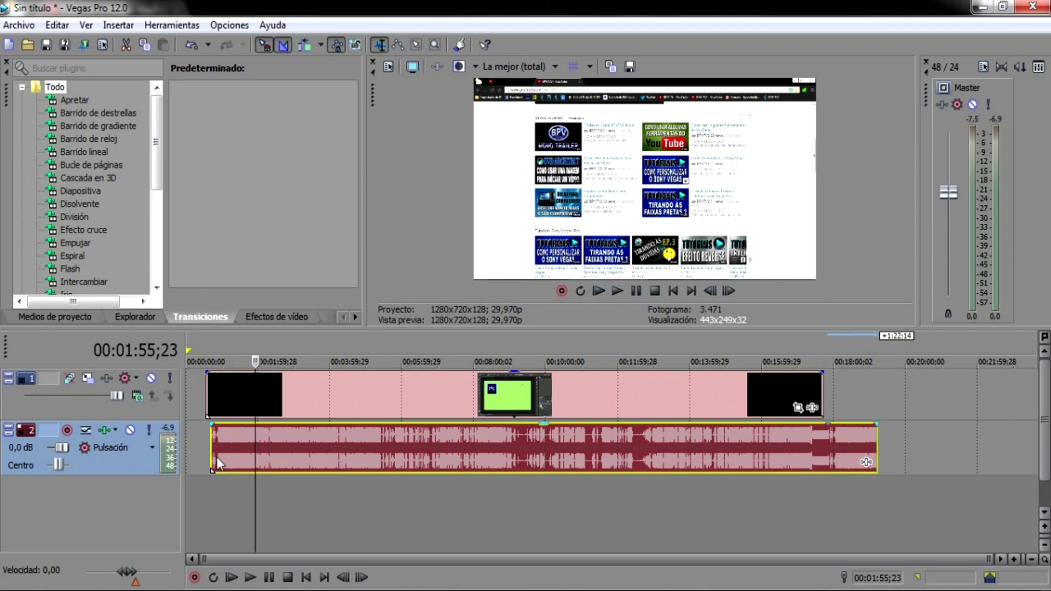
left_click_drag(211, 450, 181, 450)
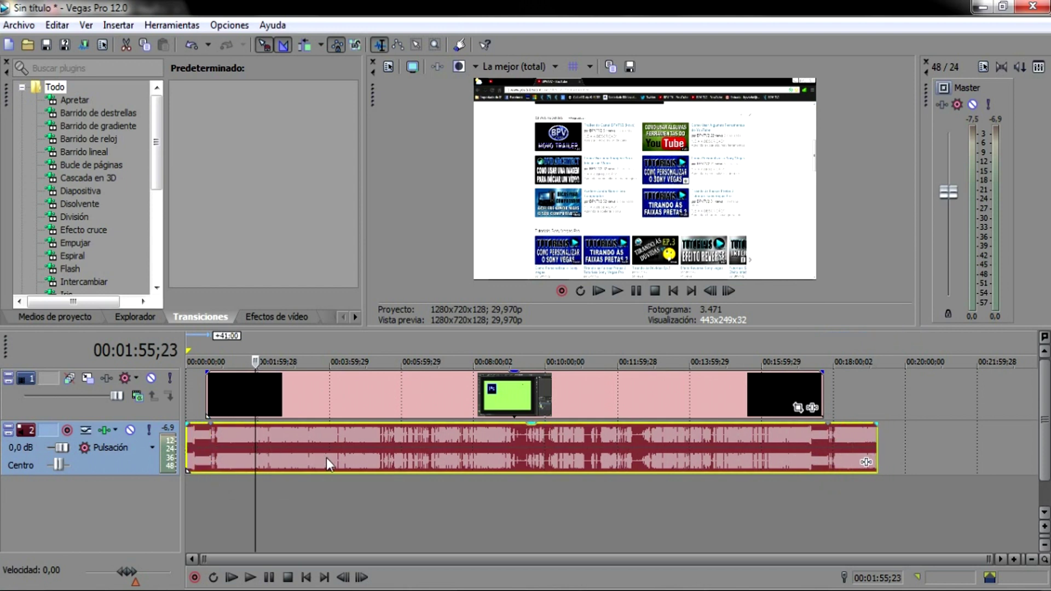
- Realign the audio with the video's start, then shift the video clip slightly later
left_click_drag(358, 455, 380, 461)
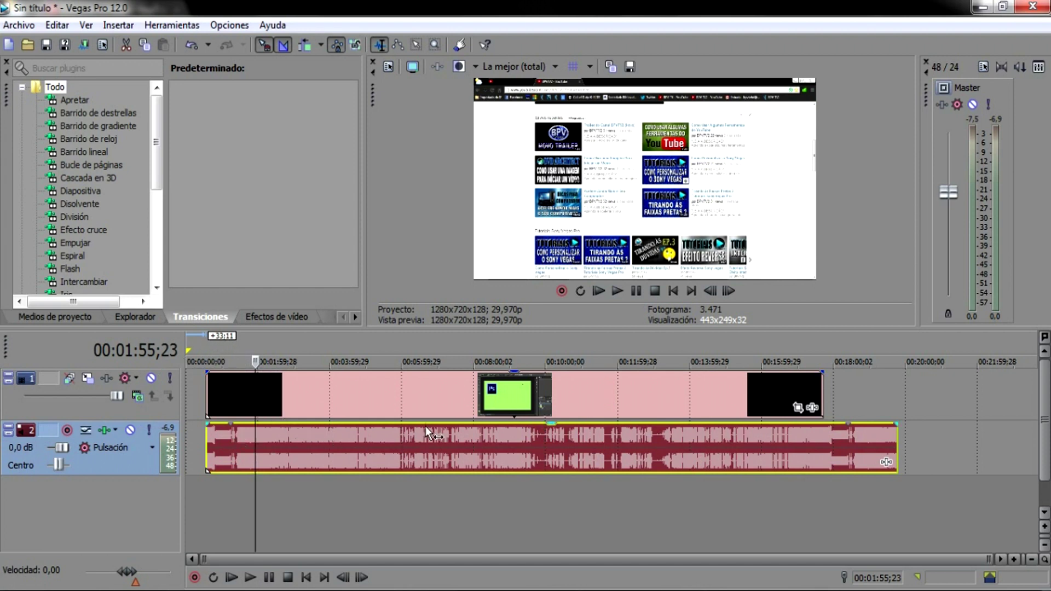
left_click_drag(450, 402, 481, 401)
left_click(232, 342)
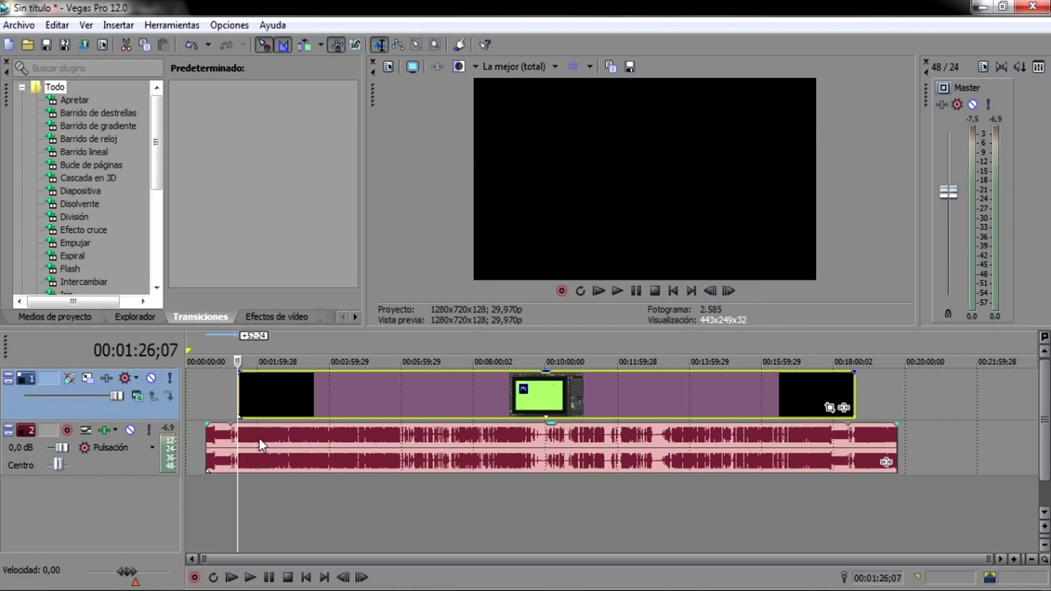
- Mute the audio track and play the project briefly to check the result
left_click(130, 432)
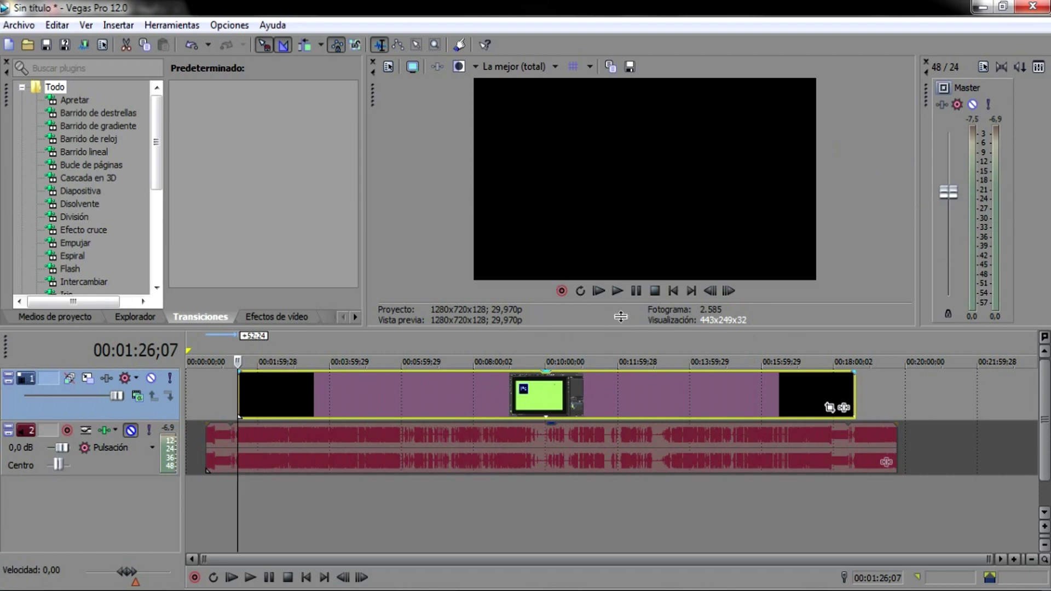
left_click(618, 299)
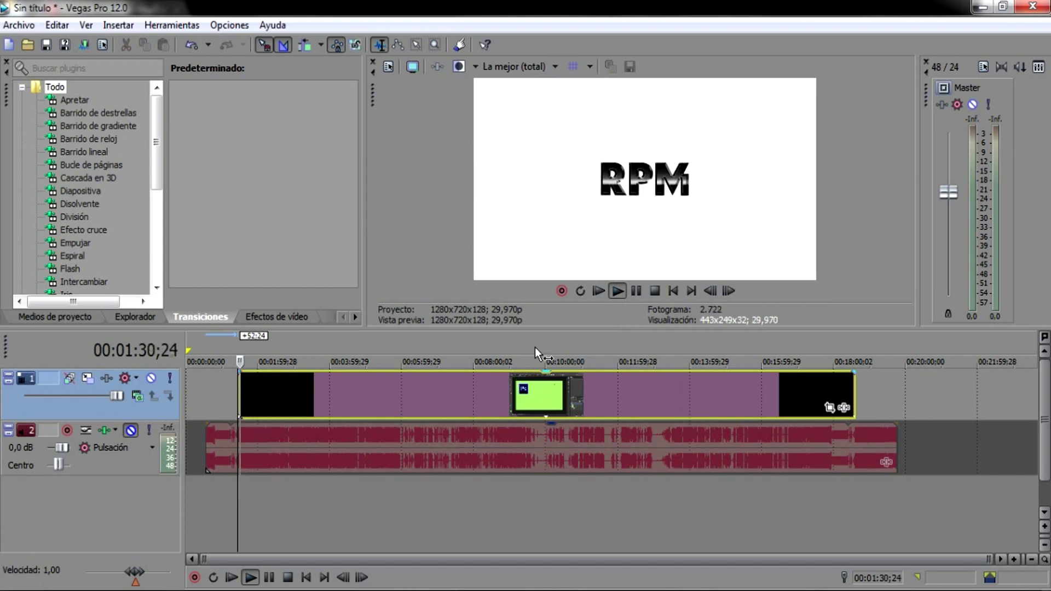
left_click(635, 292)
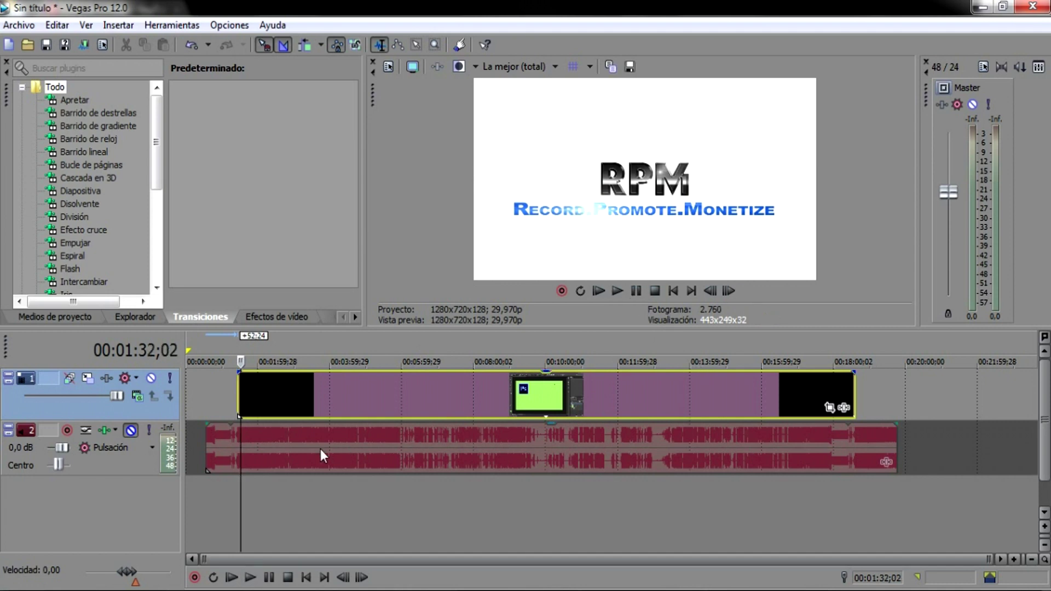
- Select the separate audio event and preview the footage around 6:20
left_click(237, 344)
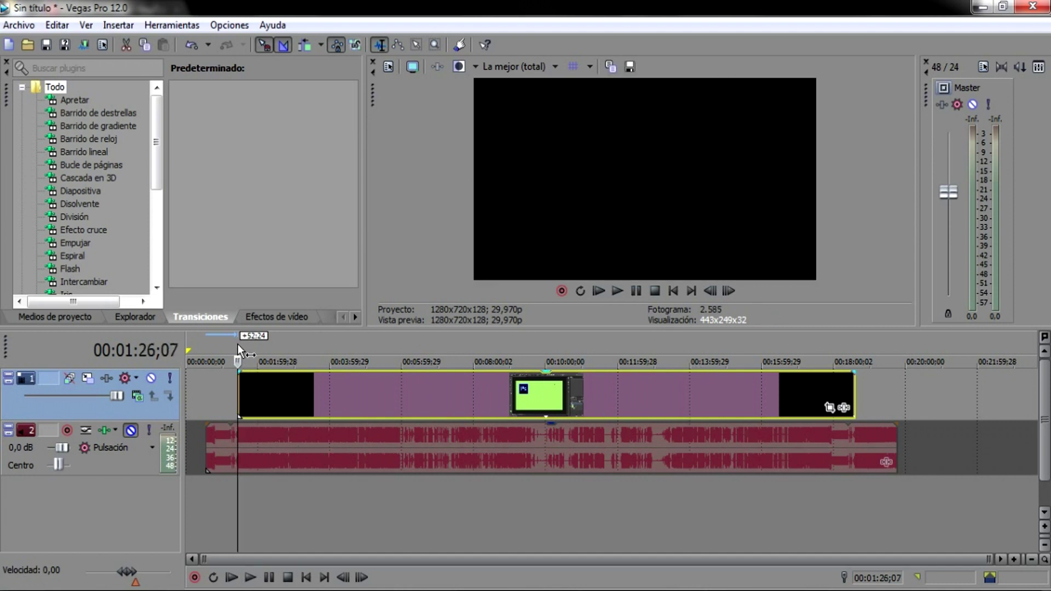
left_click(353, 444)
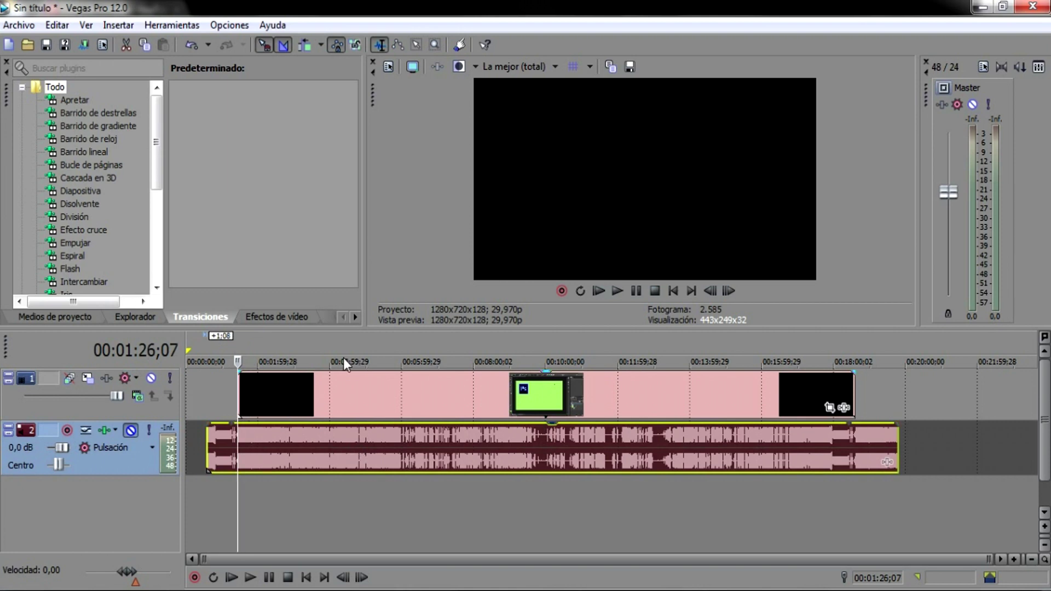
left_click(414, 337)
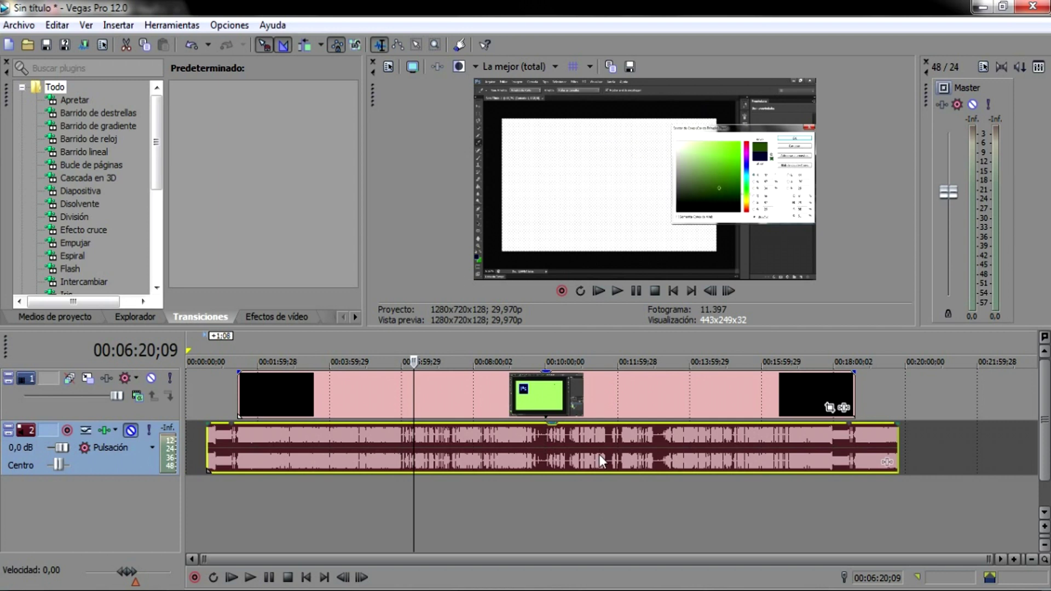
- Split the audio at the video's end and delete the excess tail
left_click(855, 337)
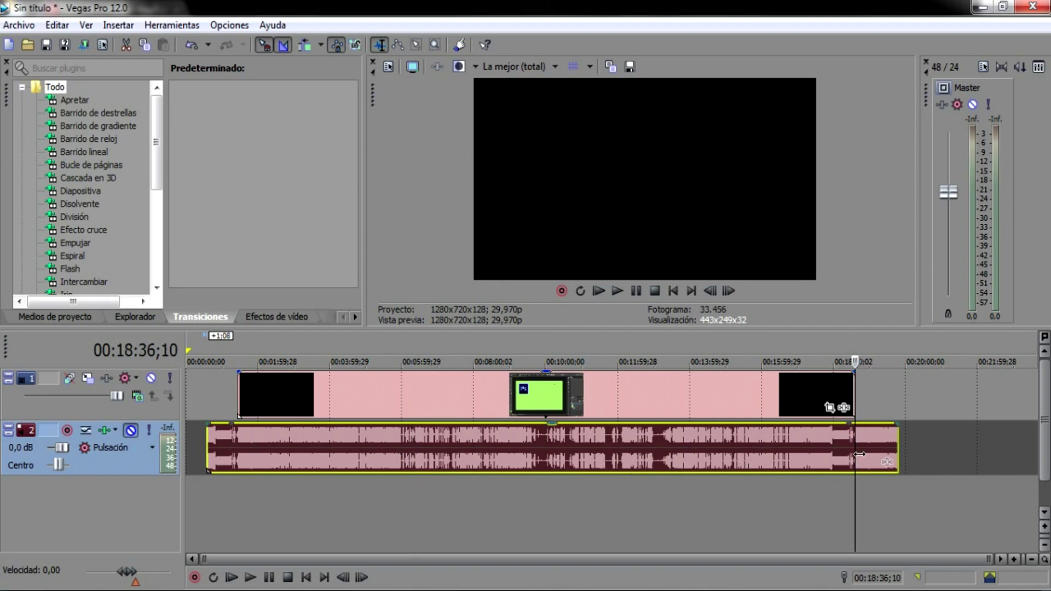
left_click(726, 459)
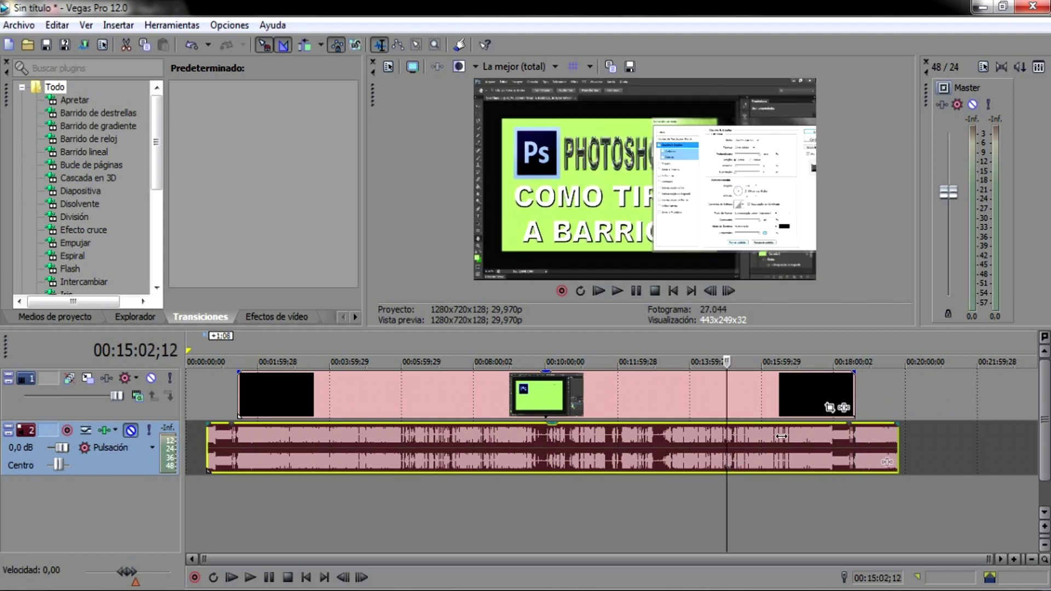
left_click(855, 349)
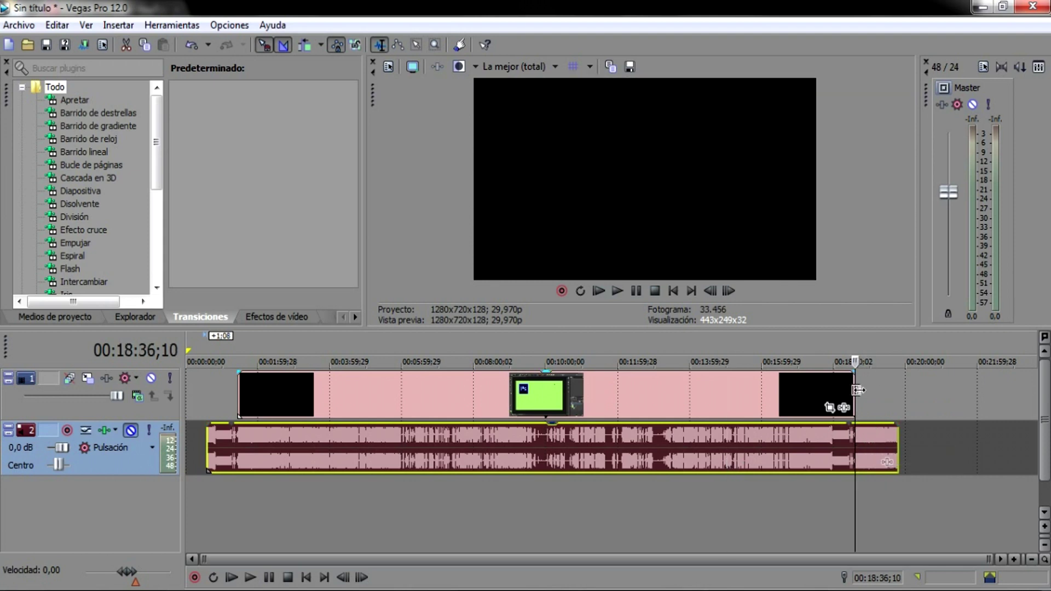
key("s")
left_click_drag(883, 444, 960, 459)
right_click(935, 441)
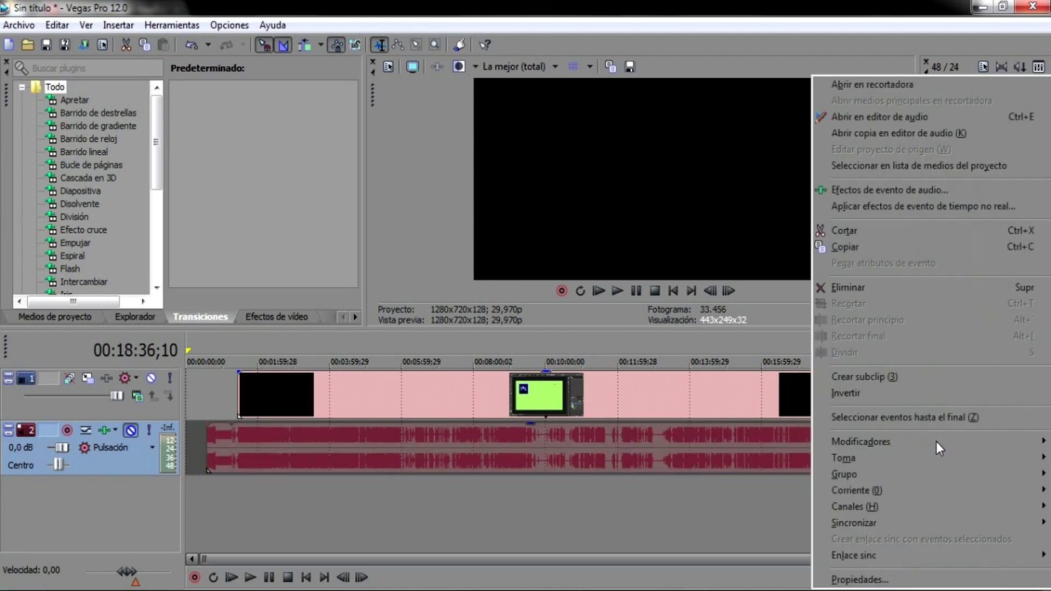
left_click(883, 285)
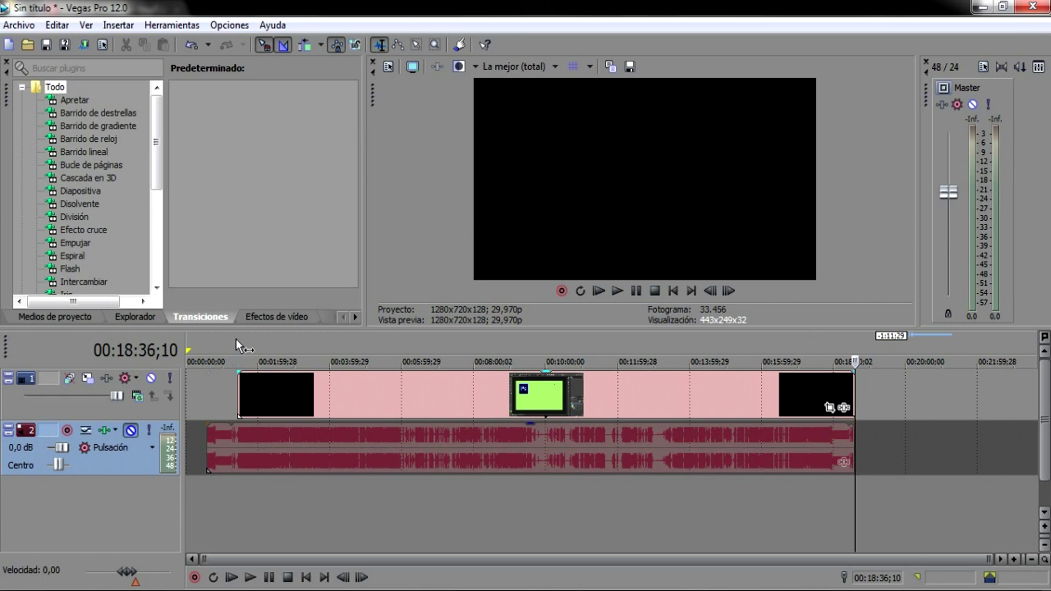
- Split the audio at the video's start, delete the leading piece, and unmute the audio track
left_click(237, 361)
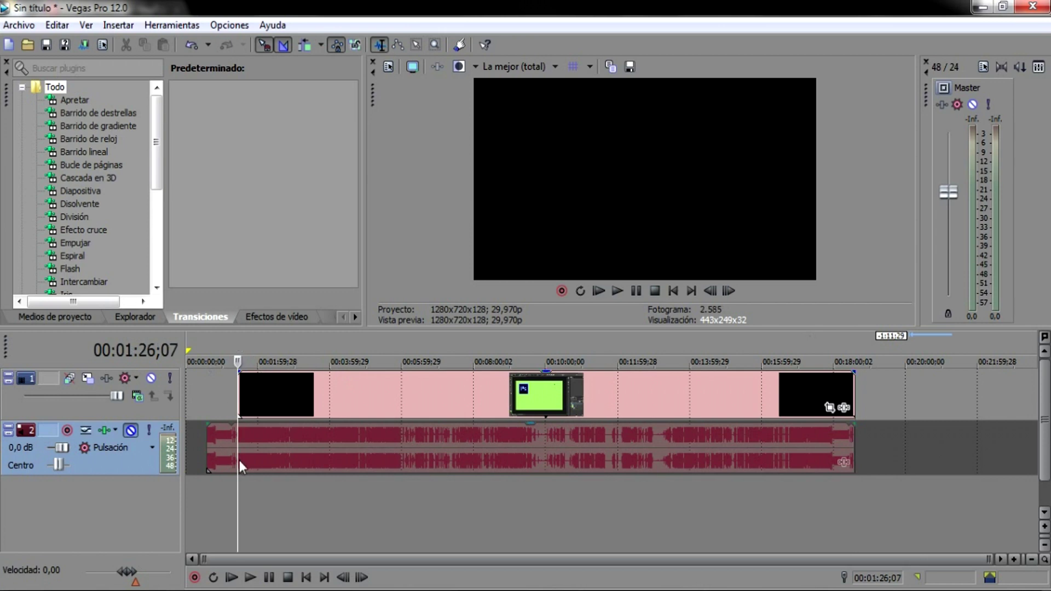
key("s")
right_click(219, 434)
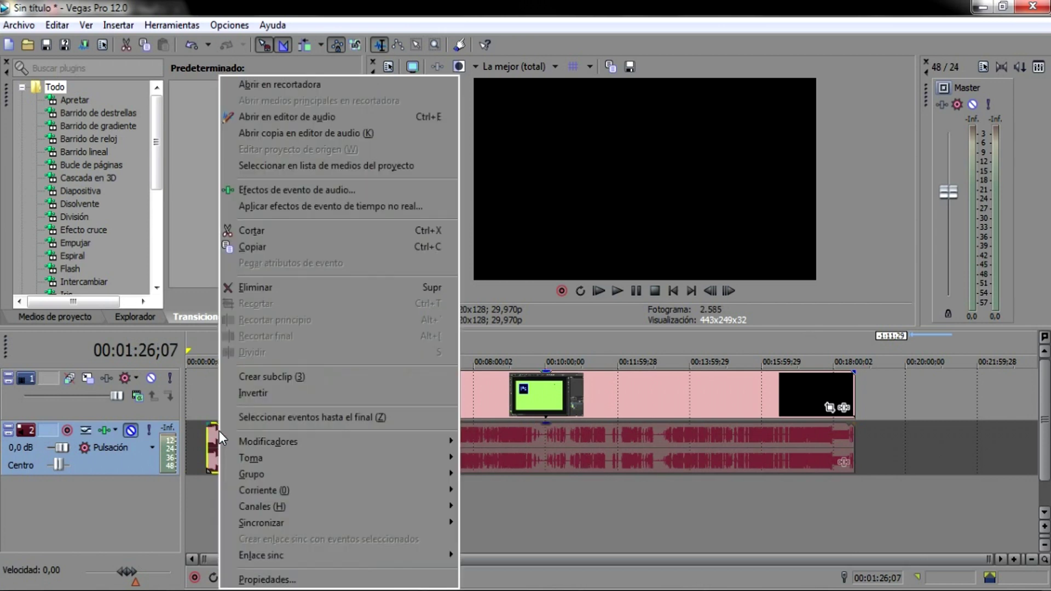
left_click(264, 286)
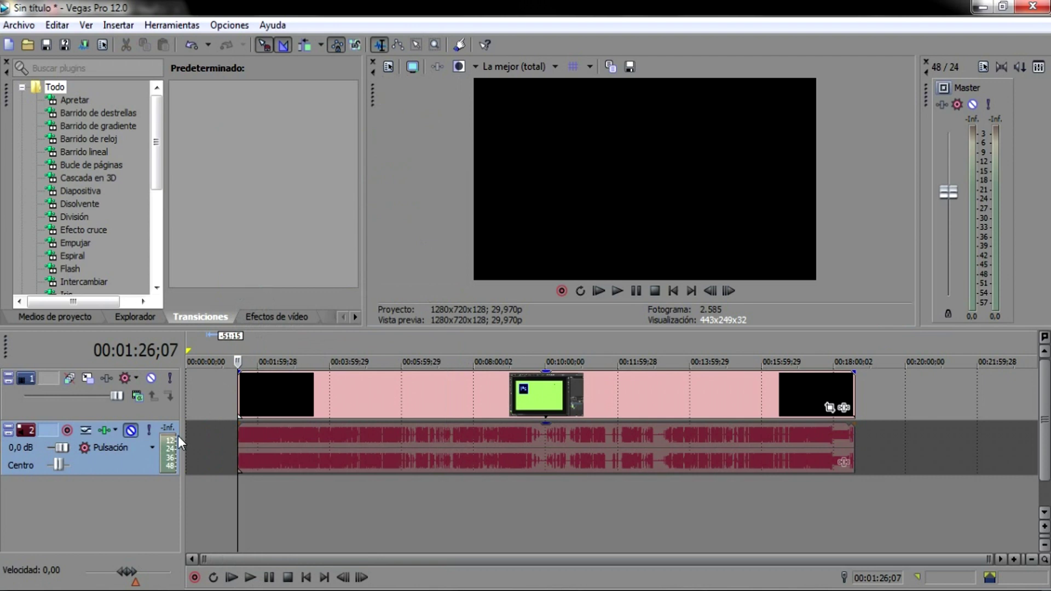
left_click(130, 429)
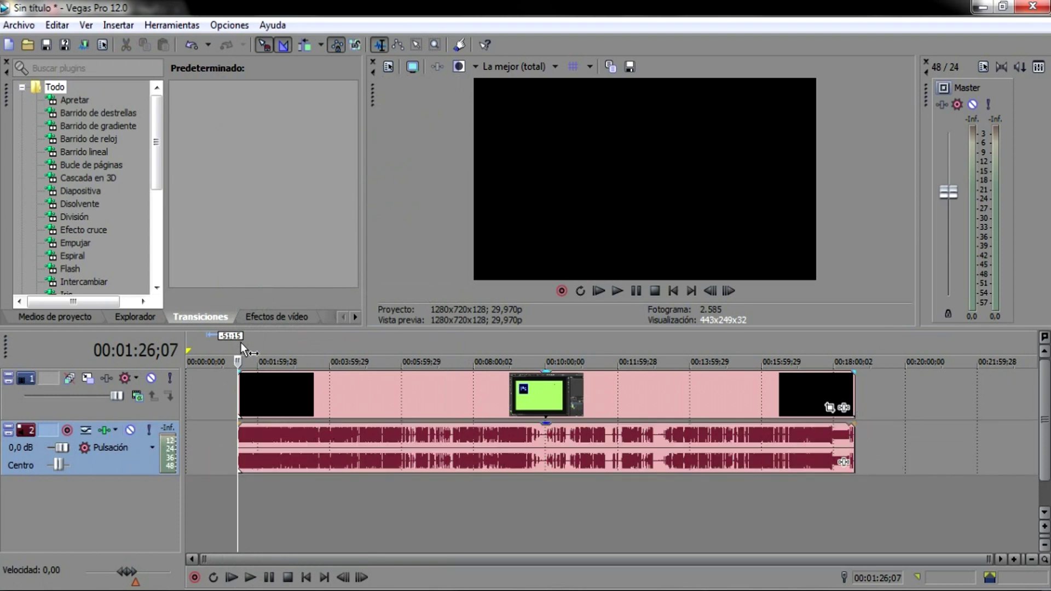
- Select the video clip and its audio event, previewing the footage around 2:11 and 6:31
left_click(264, 335)
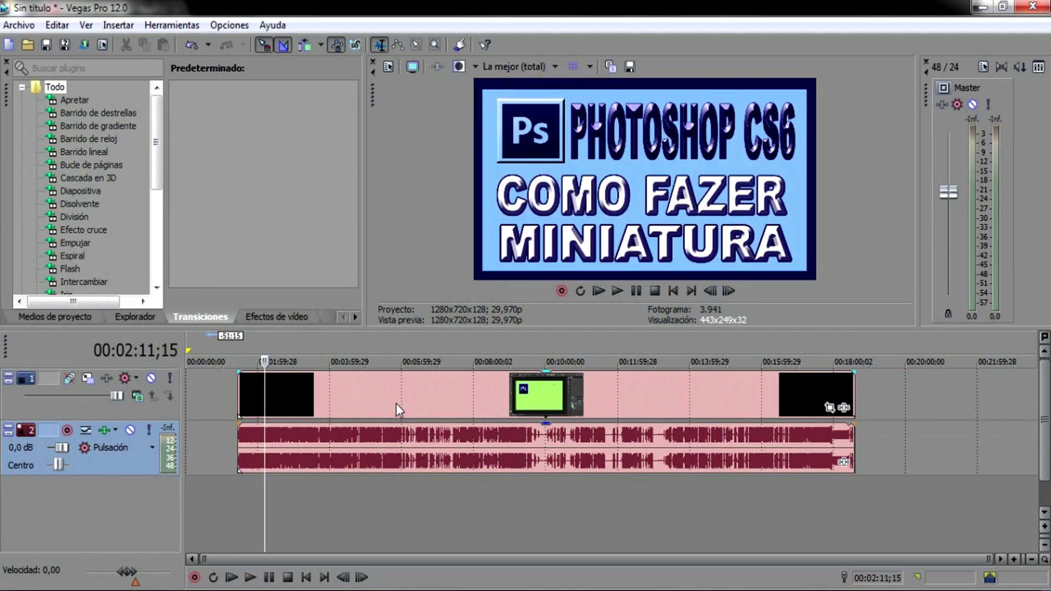
mouse_move(397, 399)
left_mouse_down()
mouse_move(487, 395)
mouse_move(391, 397)
mouse_move(400, 398)
left_mouse_up()
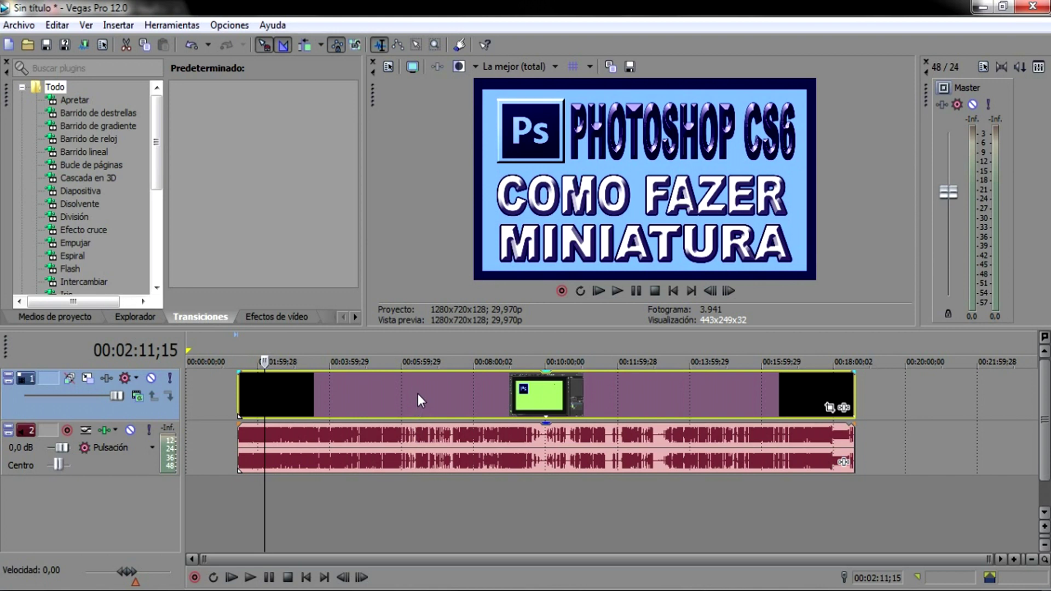
left_click(421, 392)
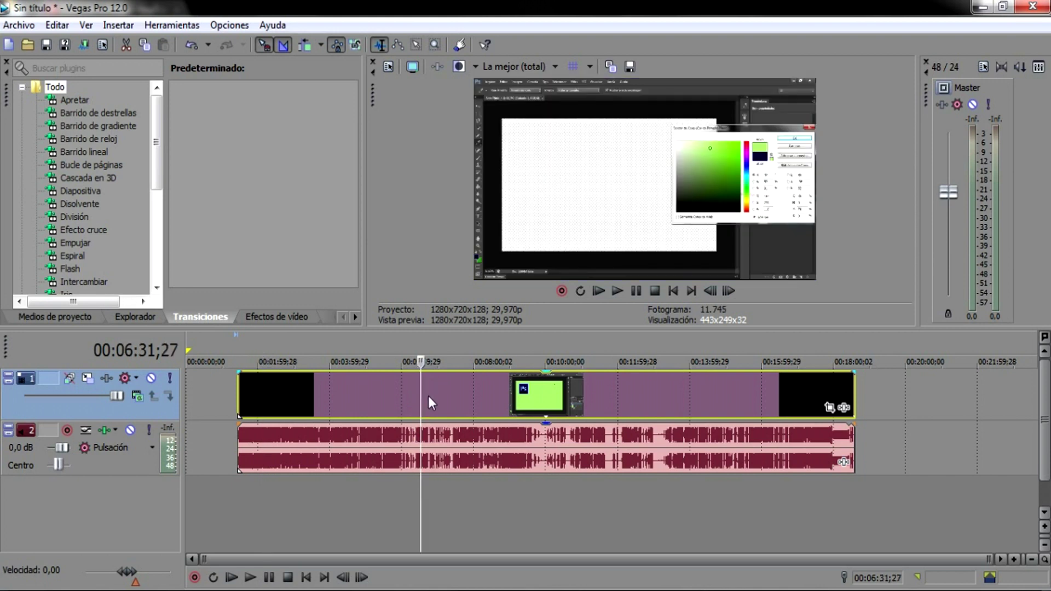
left_click(441, 446)
double_click(441, 446)
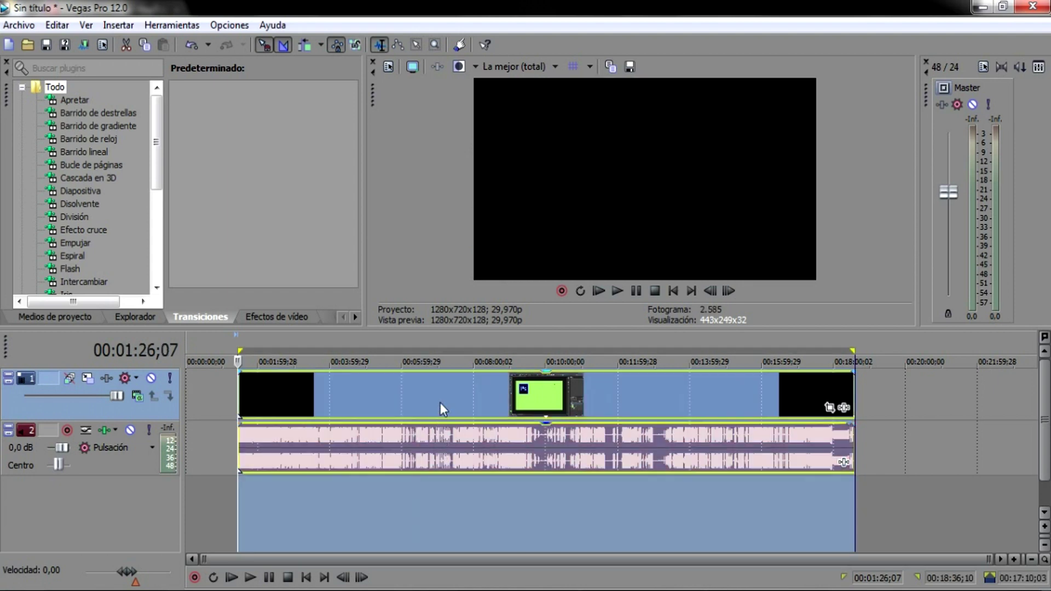
left_click(440, 403)
left_click(439, 442)
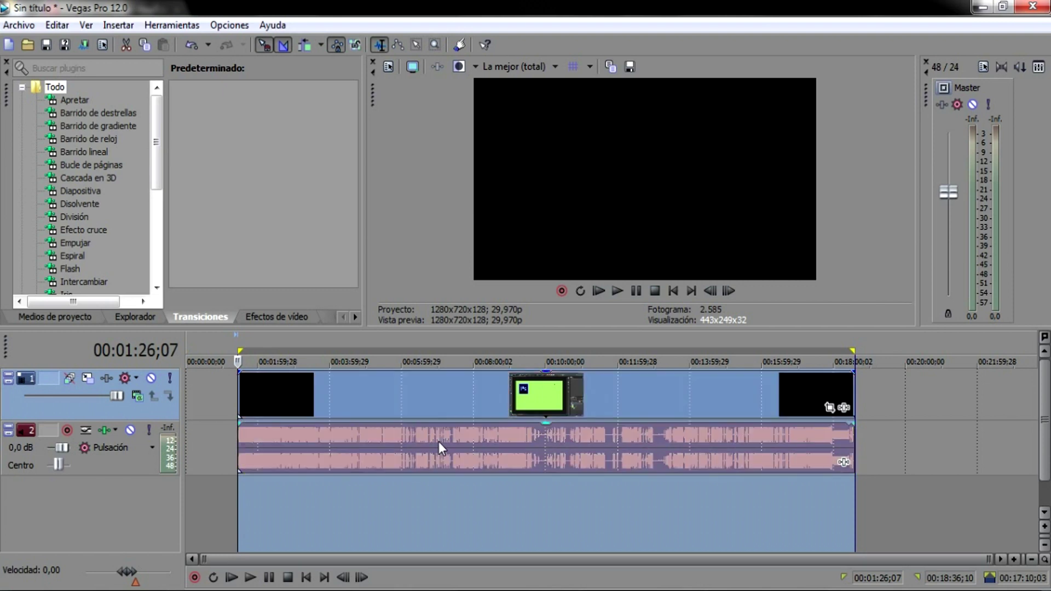
left_click(936, 441)
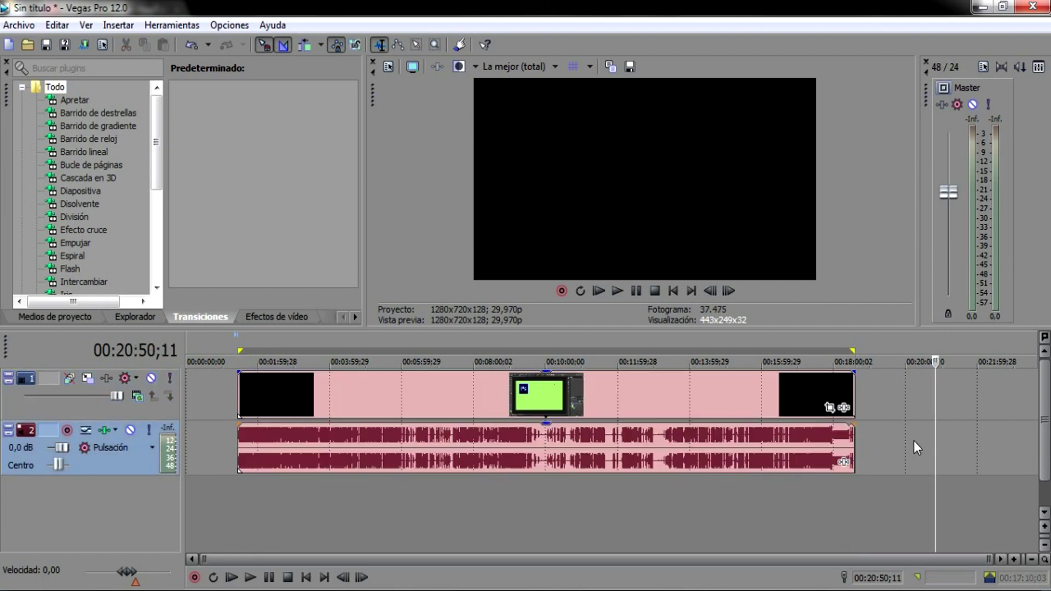
- Select the video and audio events together and drag them slightly right as one
left_click(438, 395)
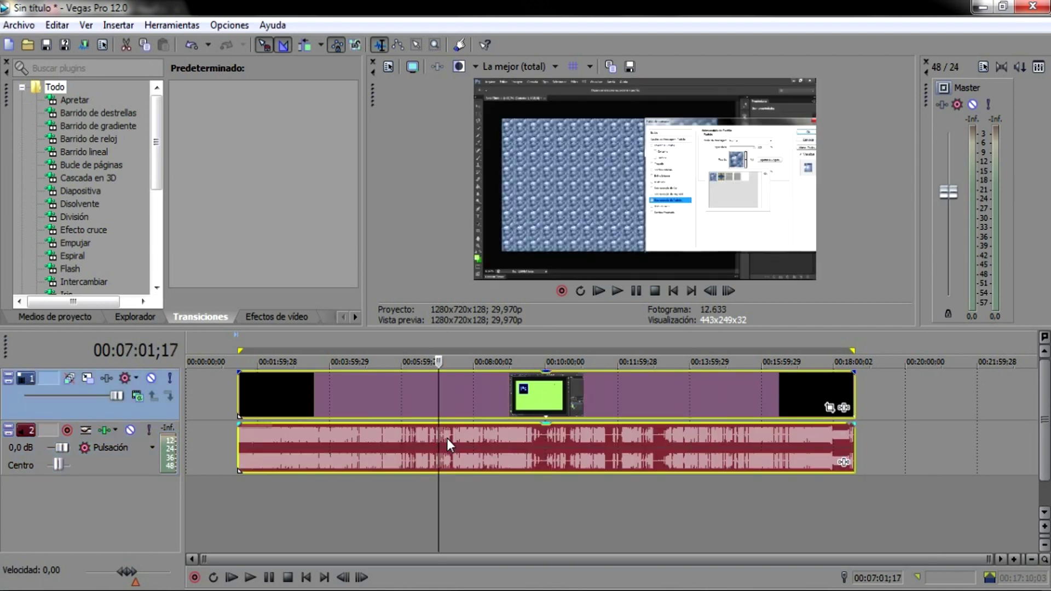
left_click(447, 438)
left_click_drag(515, 386, 246, 359)
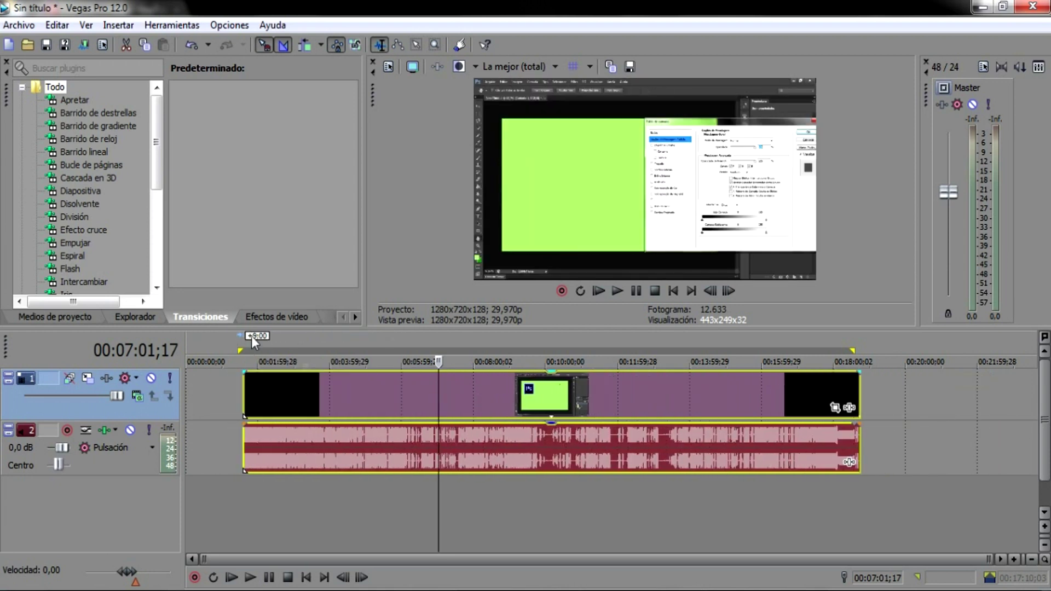
left_click(251, 335)
left_click(333, 334)
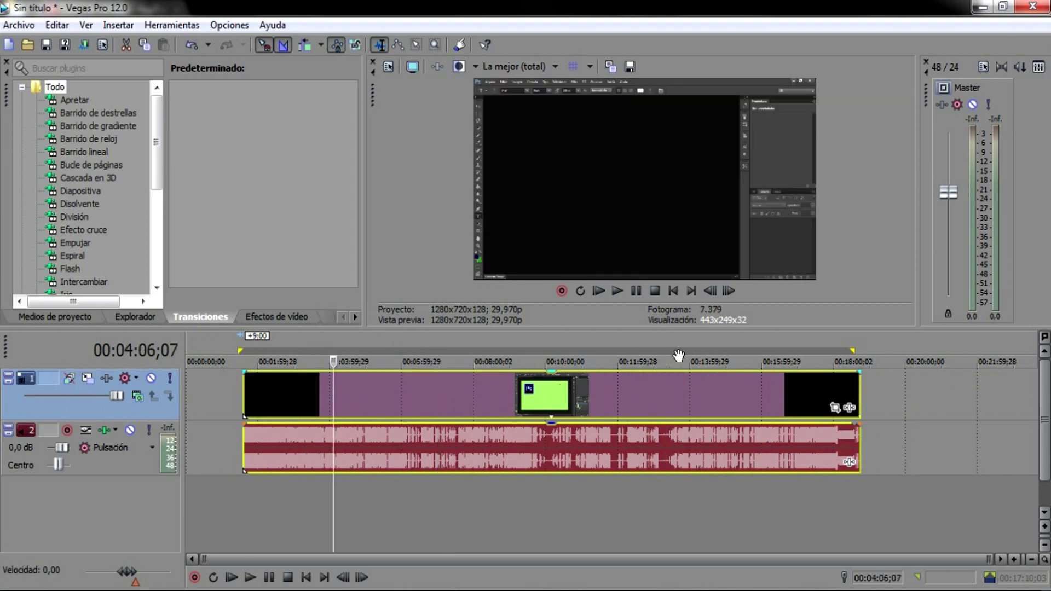